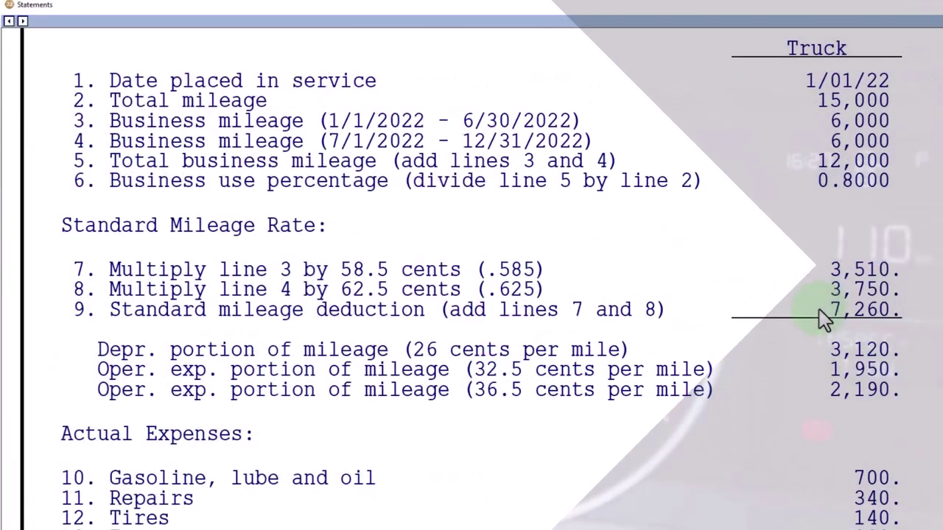
Examine the truck's vehicle expenses worksheet, from the standard mileage rate through the vehicle expense allocation, and close it
{"action": "scroll", "coordinate": [475, 329], "scroll_direction": "down", "scroll_amount": 1}
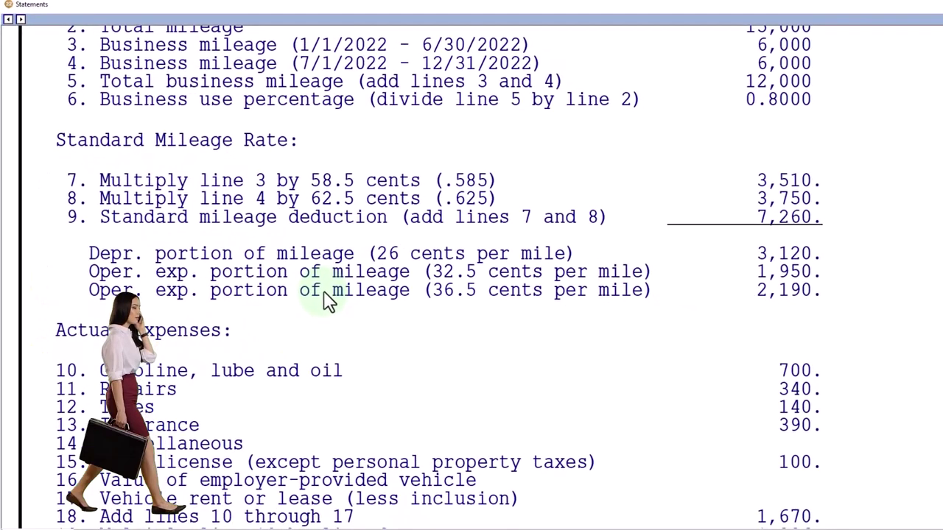
{"action": "scroll", "coordinate": [329, 298], "scroll_direction": "down", "scroll_amount": 3}
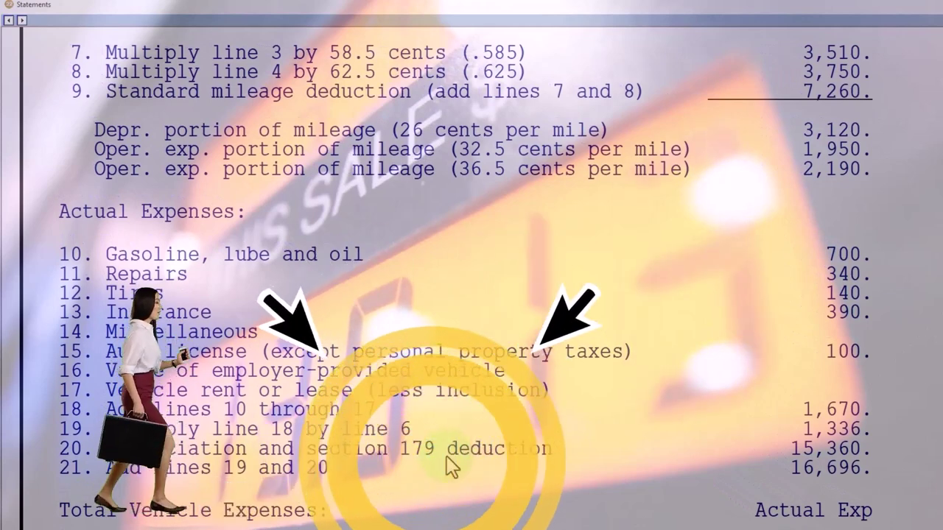
{"action": "scroll", "coordinate": [446, 456], "scroll_direction": "down", "scroll_amount": 2}
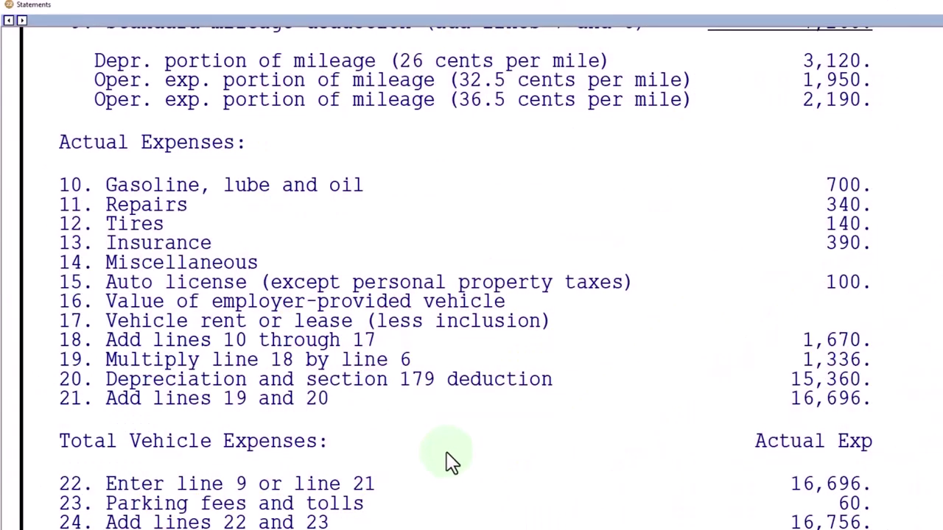
{"action": "scroll", "coordinate": [447, 457], "scroll_direction": "down", "scroll_amount": 2}
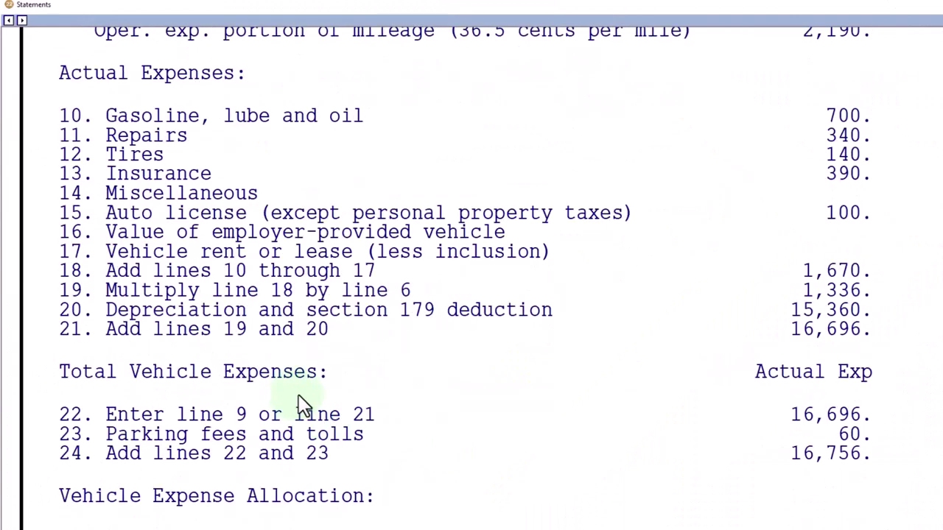
{"action": "scroll", "coordinate": [304, 406], "scroll_direction": "down", "scroll_amount": 6}
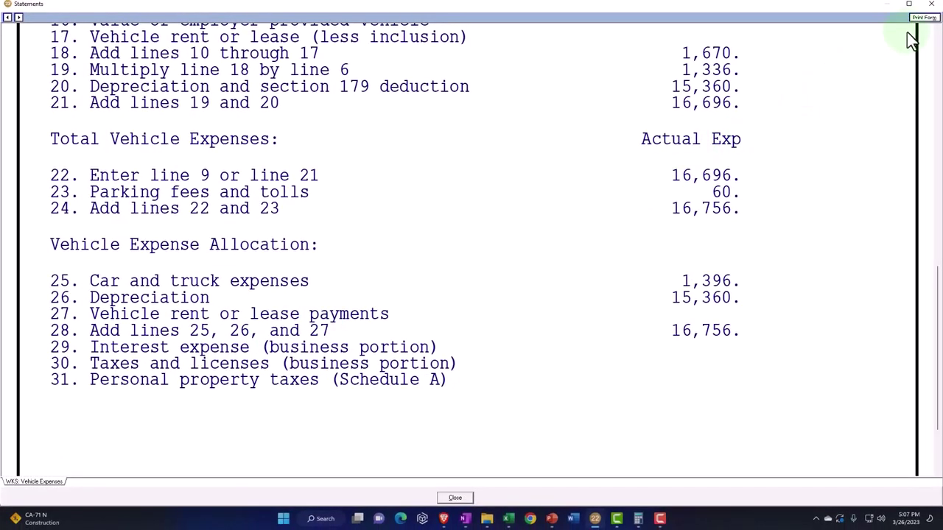
{"action": "left_click", "coordinate": [930, 6]}
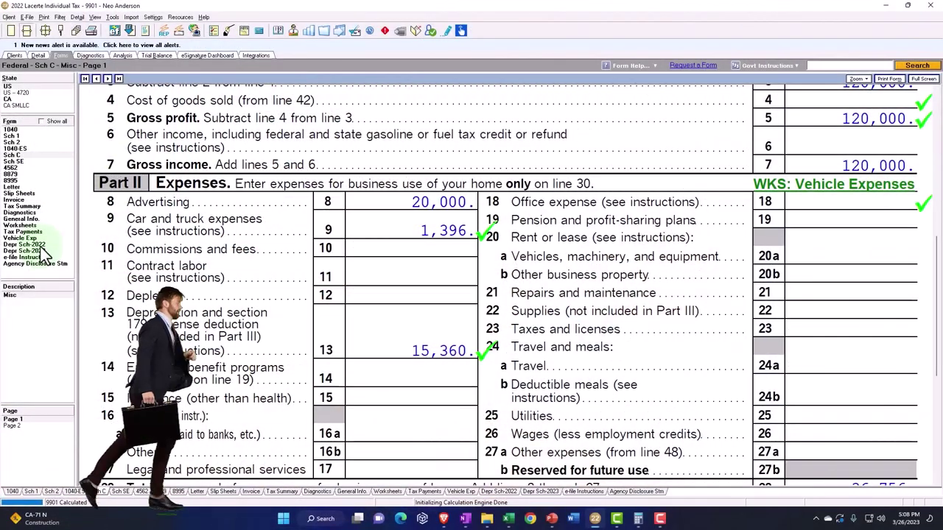
Examine the regular 2022 depreciation schedule and the 2023 schedule for the truck, and return to the Part II expenses on Schedule C
{"action": "left_click", "coordinate": [42, 249]}
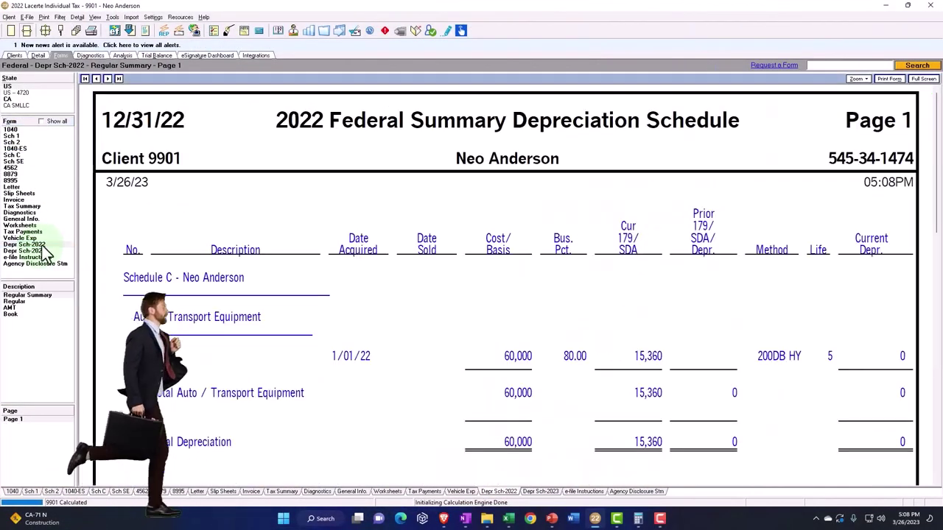
{"action": "left_click", "coordinate": [29, 304]}
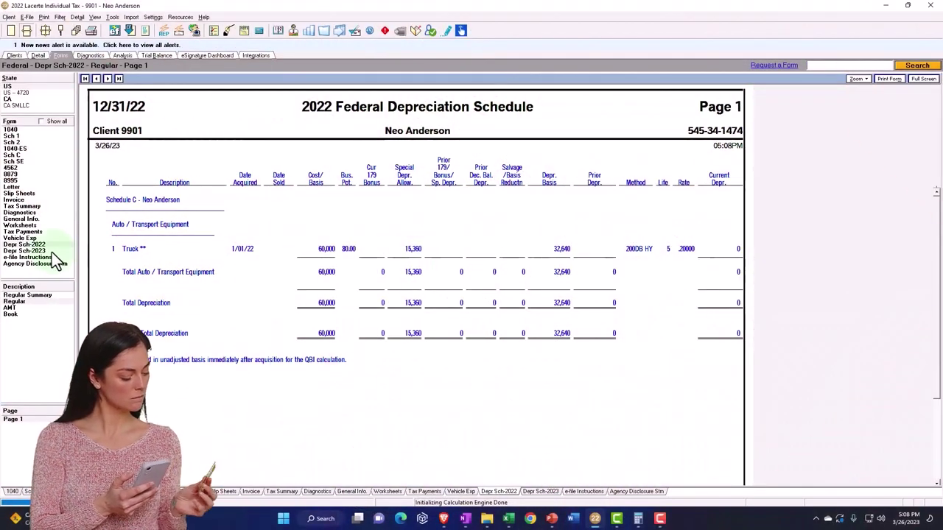
{"action": "left_click", "coordinate": [47, 252]}
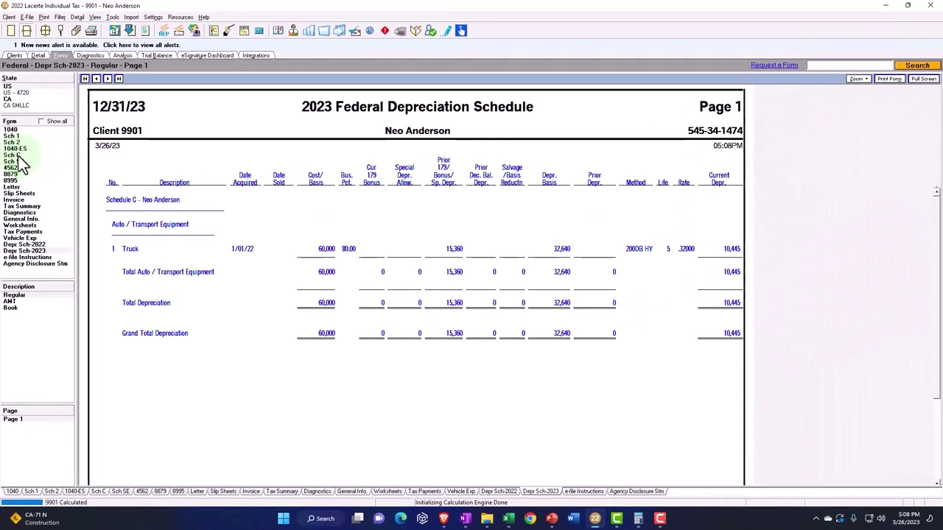
{"action": "left_click", "coordinate": [20, 156]}
{"action": "scroll", "coordinate": [693, 351], "scroll_direction": "down", "scroll_amount": 10}
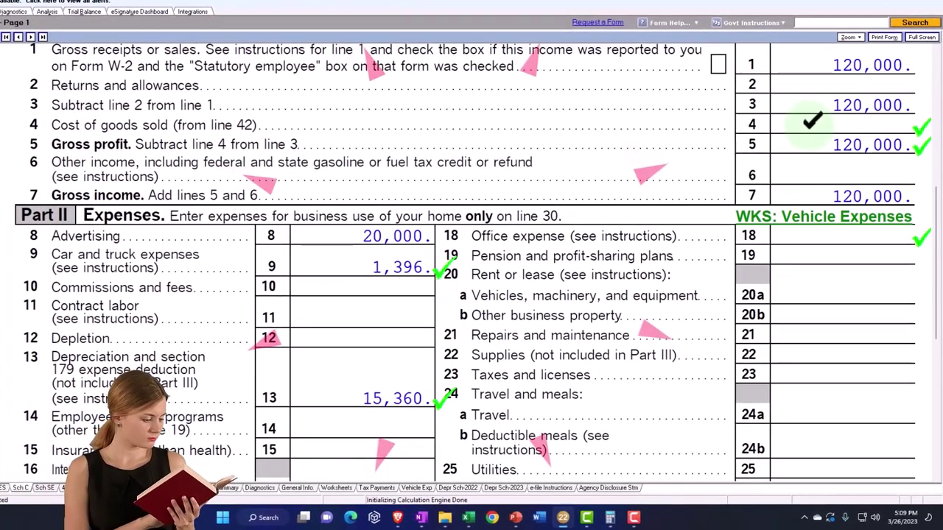
{"action": "scroll", "coordinate": [641, 271], "scroll_direction": "down", "scroll_amount": 3}
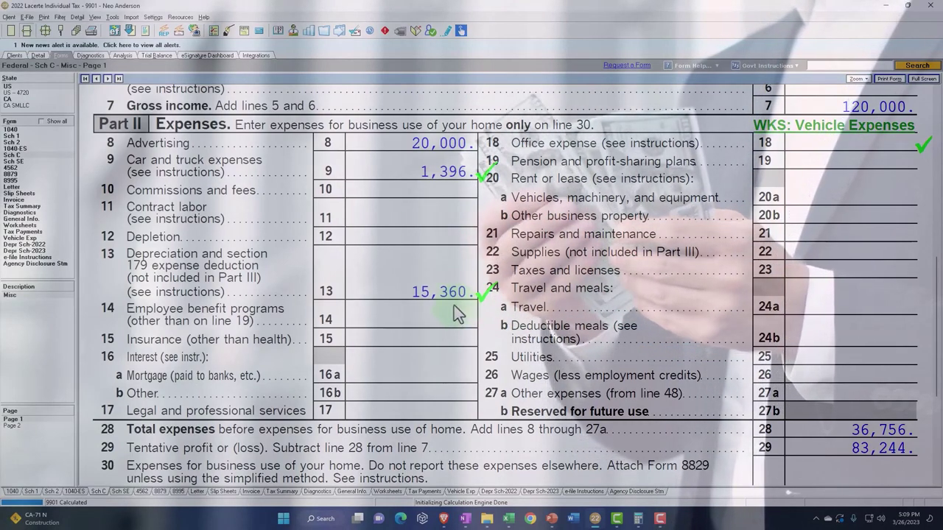
Set the truck's actual-or-standard override to 2 to force the standard mileage rate, and show the resulting Schedule C
{"action": "left_click", "coordinate": [39, 55]}
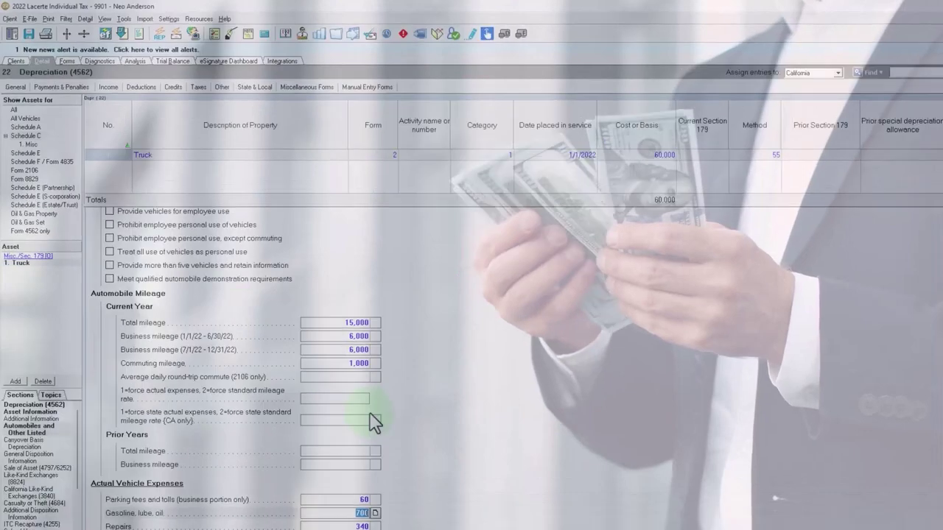
{"action": "scroll", "coordinate": [439, 421], "scroll_direction": "down", "scroll_amount": 3}
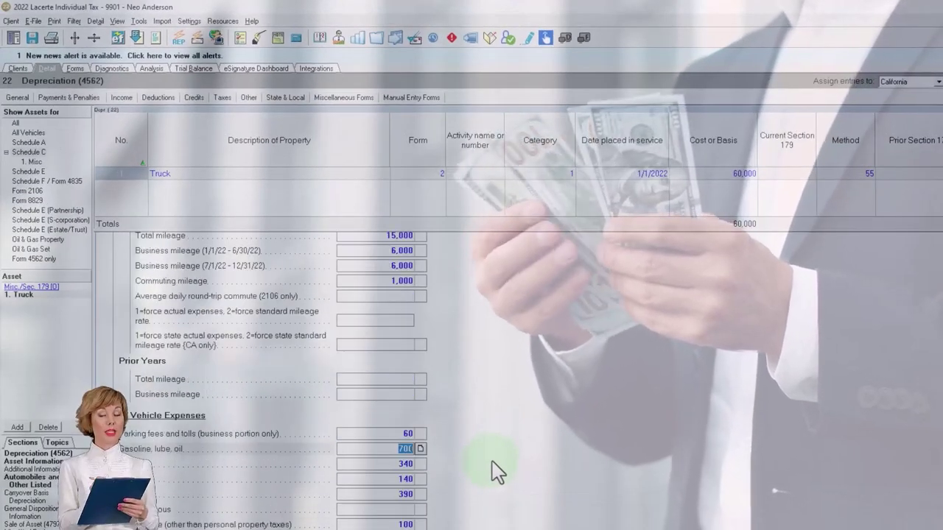
{"action": "scroll", "coordinate": [492, 461], "scroll_direction": "down", "scroll_amount": 6}
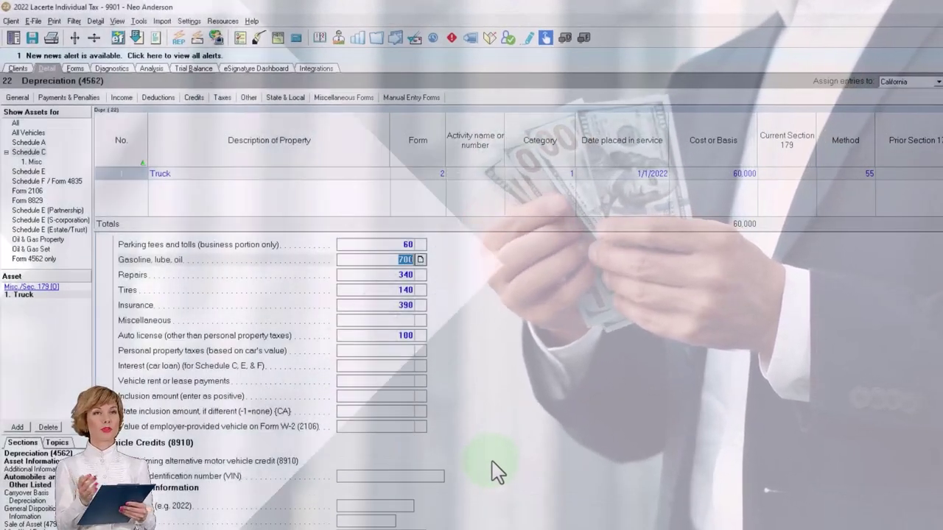
{"action": "scroll", "coordinate": [490, 461], "scroll_direction": "up", "scroll_amount": 6}
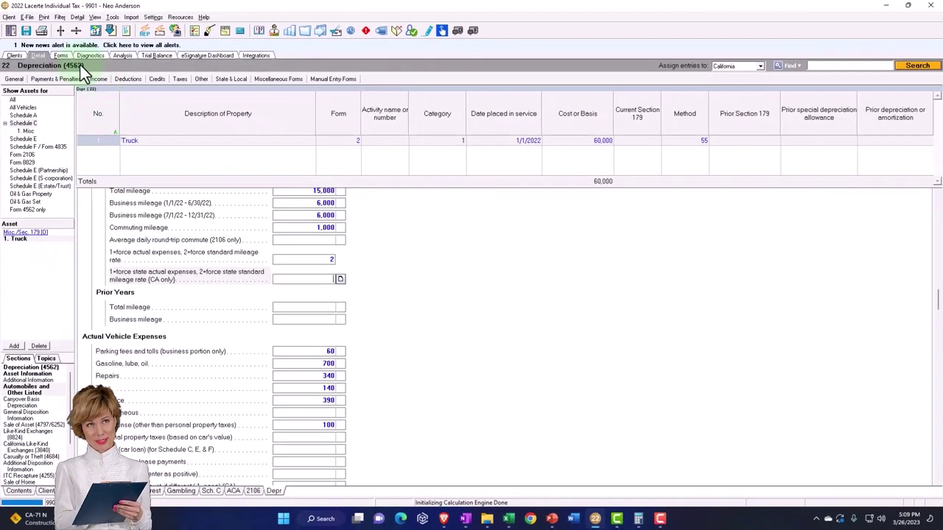
{"action": "left_click", "coordinate": [62, 55]}
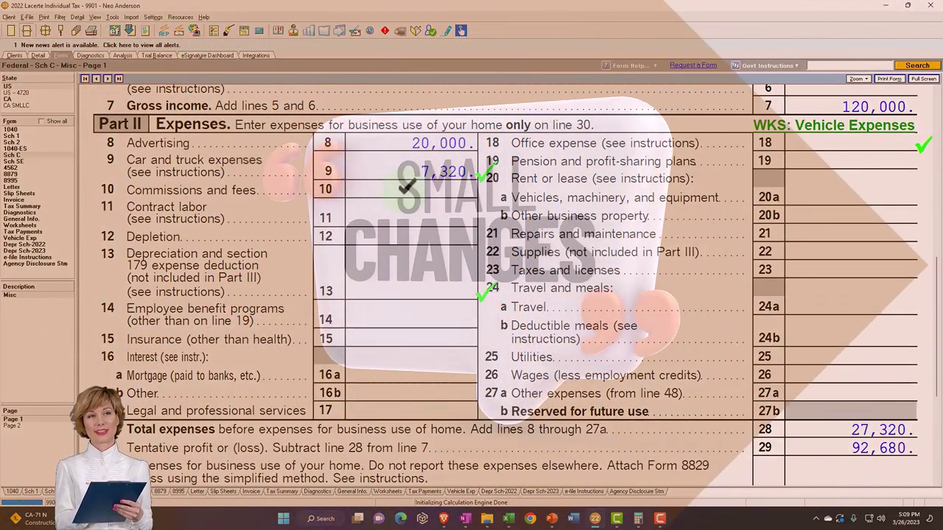
Set the truck's cost or basis to 10,000 in the depreciation input and check Schedule C
{"action": "left_click", "coordinate": [35, 58]}
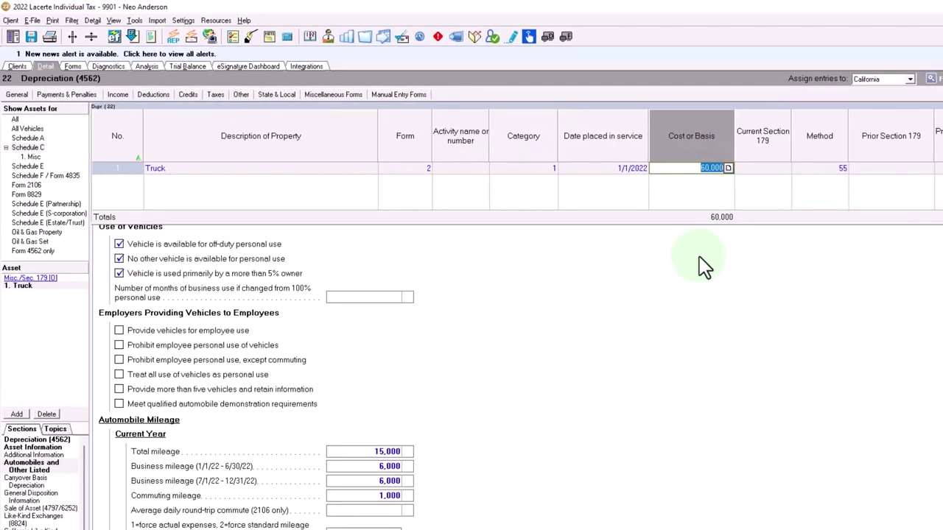
{"action": "type", "text": "10000"}
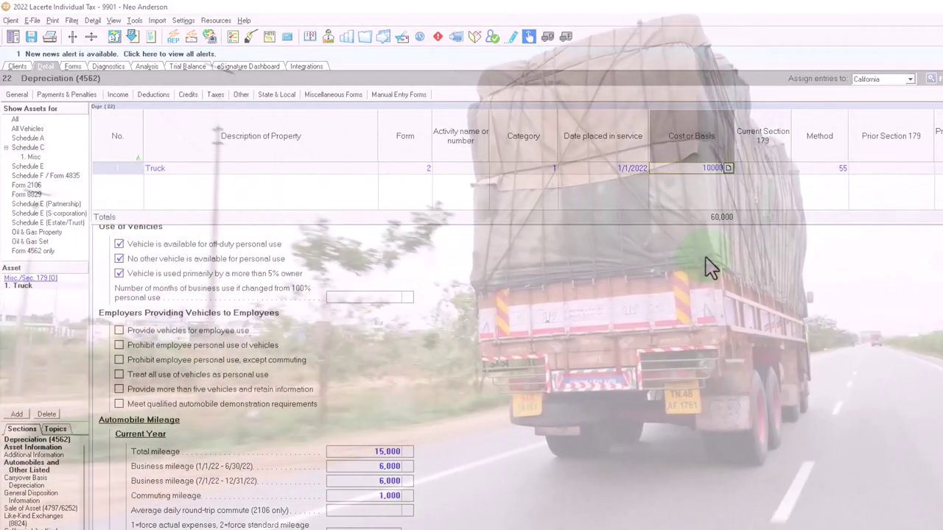
{"action": "key", "text": "Tab"}
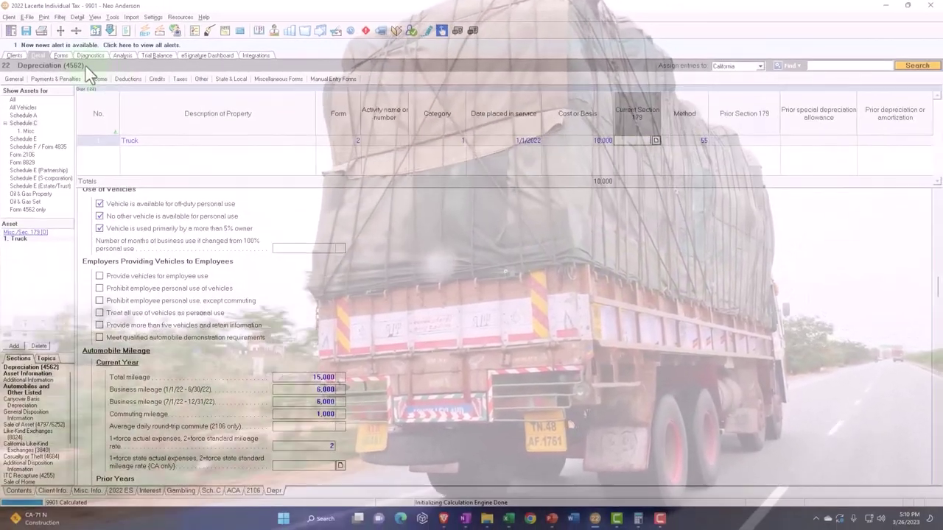
{"action": "left_click", "coordinate": [62, 57]}
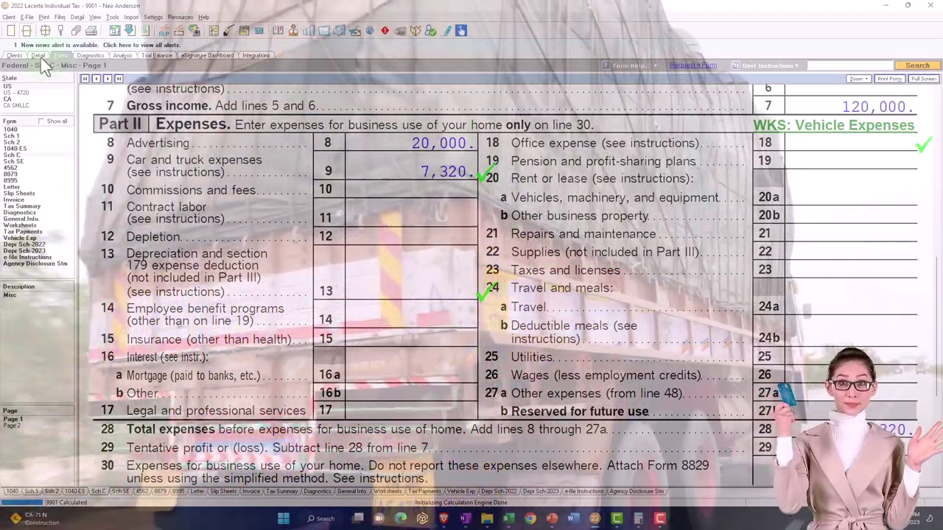
Clear the truck's override that forces the standard mileage rate and check the vehicle deductions on Schedule C
{"action": "left_click", "coordinate": [39, 57]}
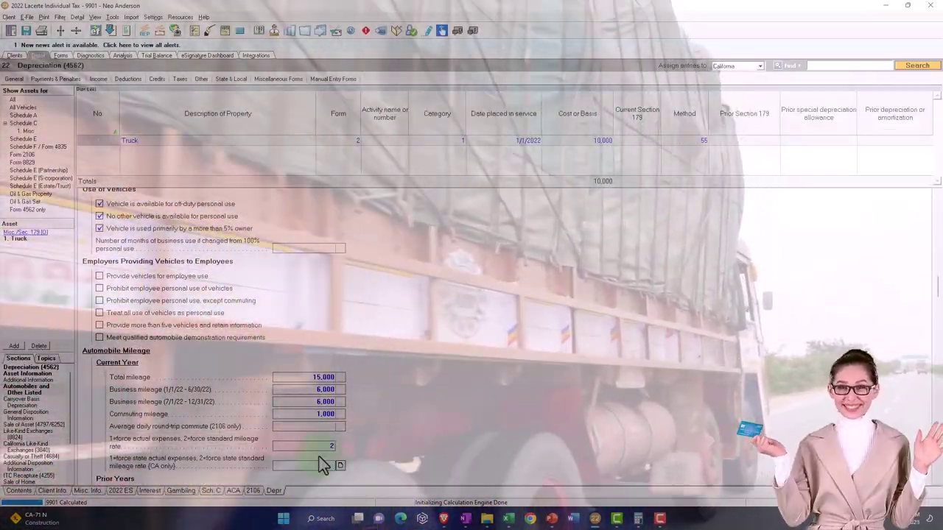
{"action": "left_click", "coordinate": [319, 445]}
{"action": "key", "text": "BackSpace"}
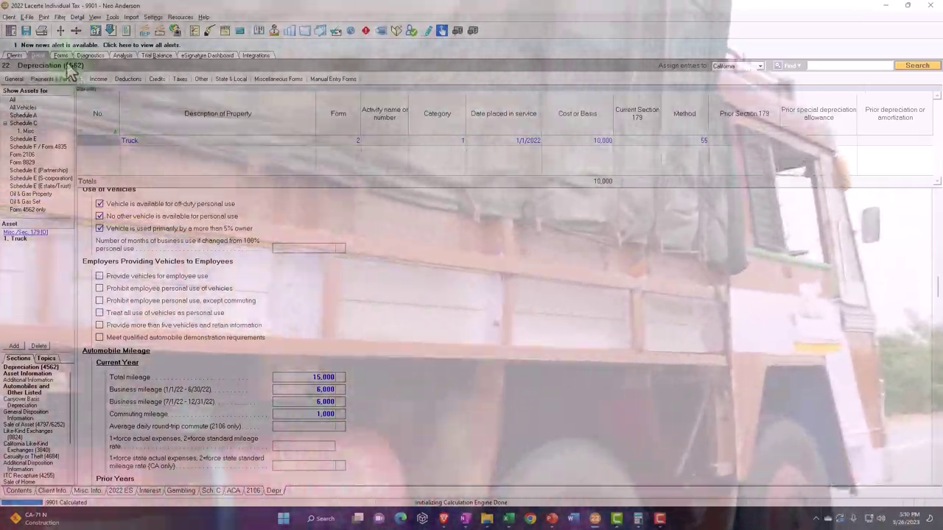
{"action": "left_click", "coordinate": [61, 56]}
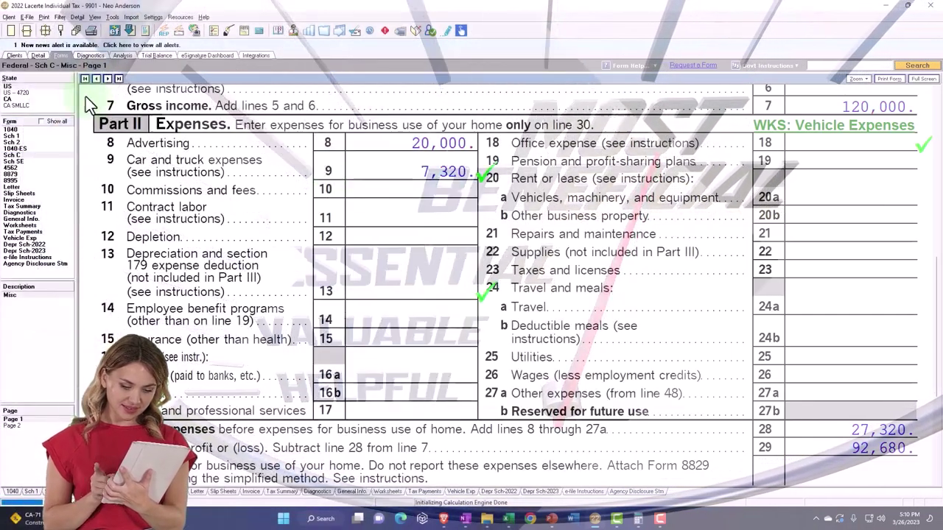
{"action": "left_click", "coordinate": [39, 54]}
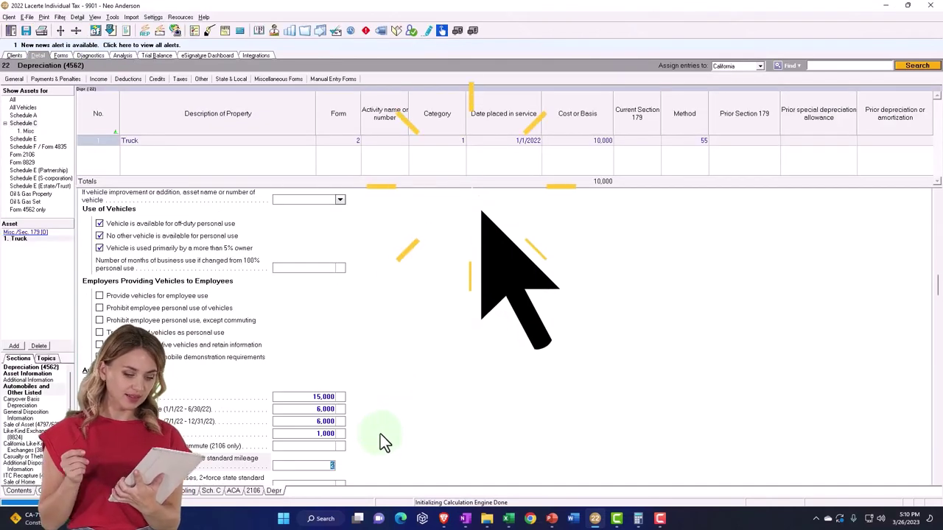
{"action": "left_click", "coordinate": [61, 56]}
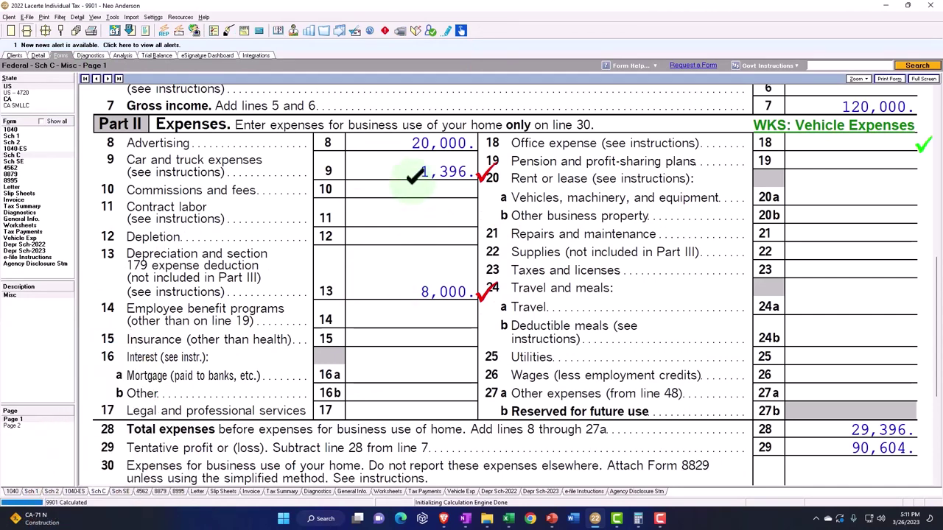
Examine the truck's regular 2022 and 2023 depreciation schedules again and go back to the income and expenses on Schedule C
{"action": "left_click", "coordinate": [39, 245]}
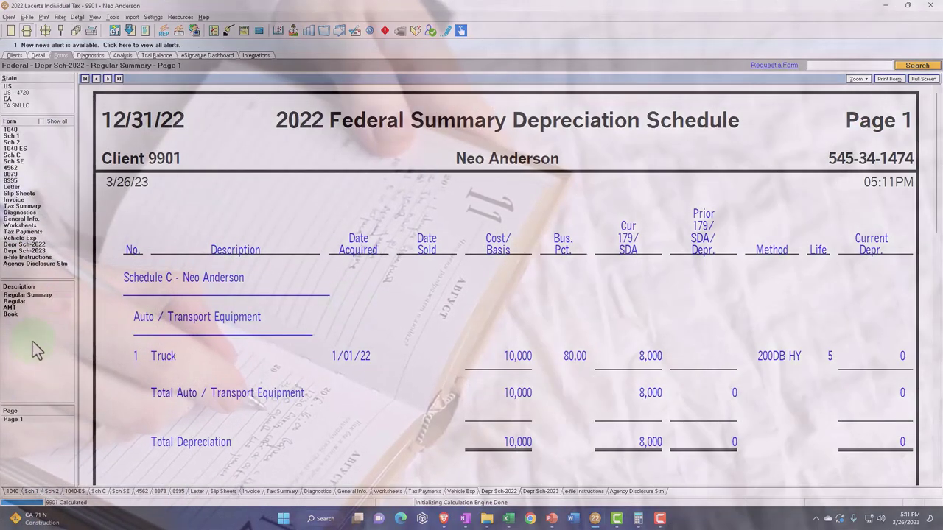
{"action": "left_click", "coordinate": [30, 296]}
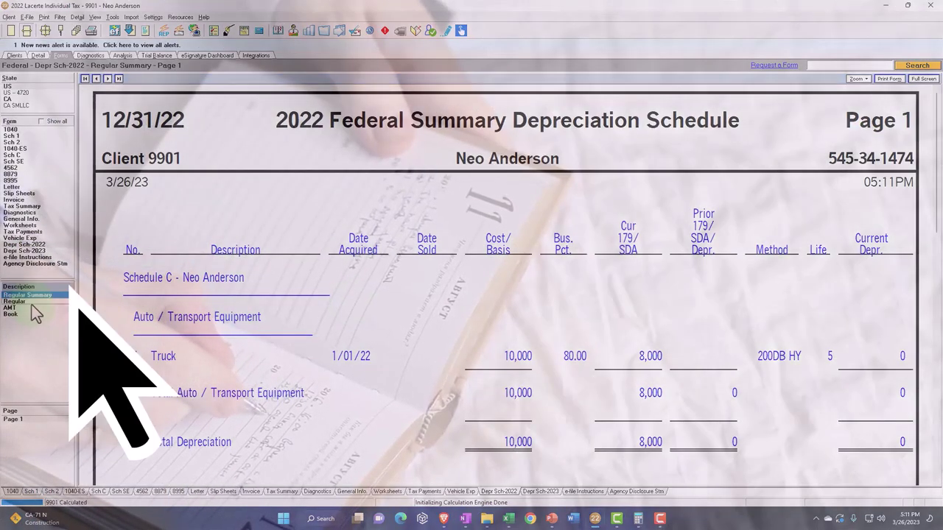
{"action": "left_click", "coordinate": [32, 302]}
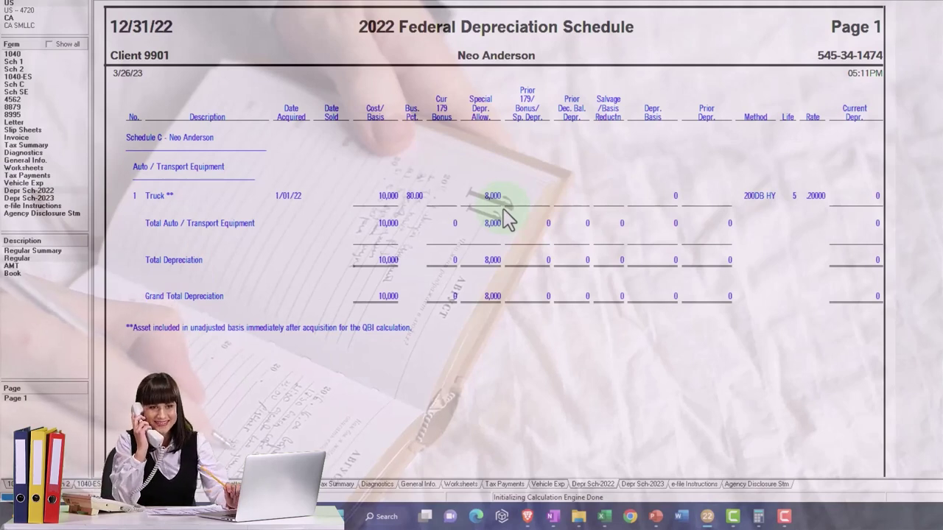
{"action": "left_click", "coordinate": [52, 198]}
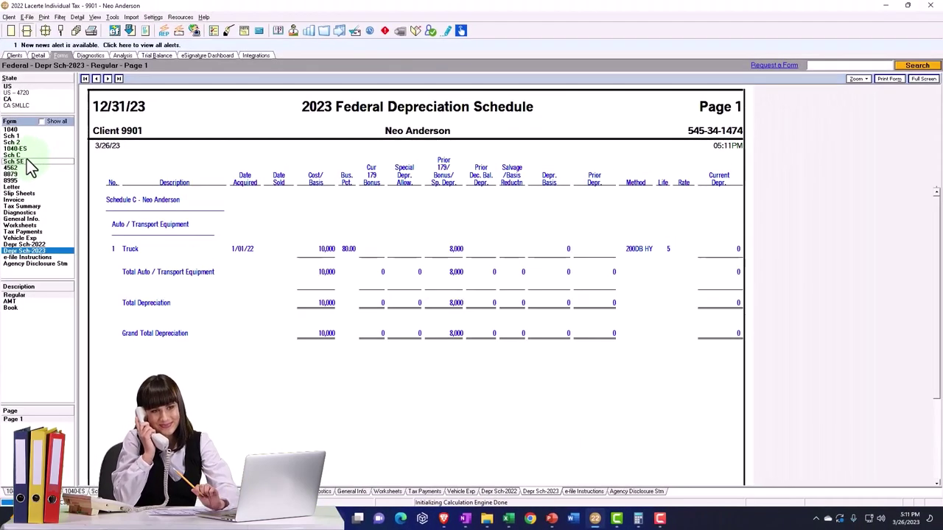
{"action": "left_click", "coordinate": [27, 159]}
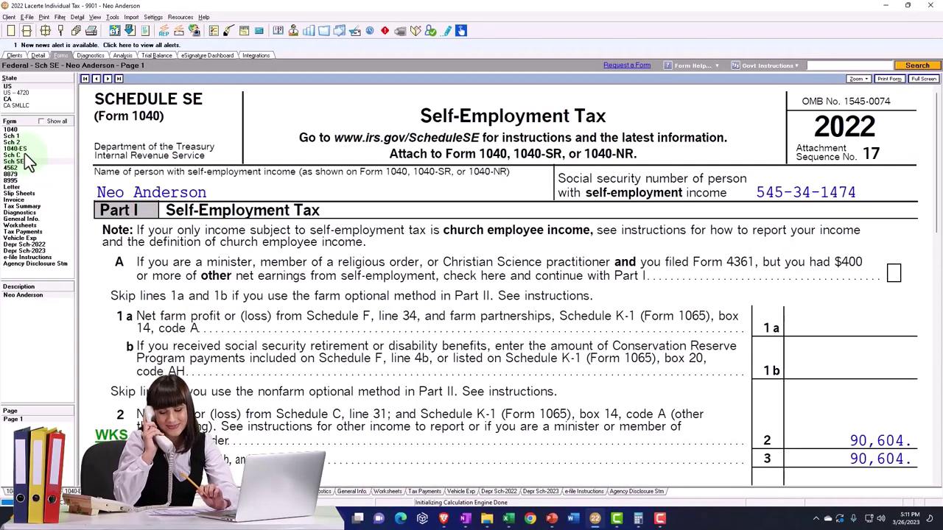
{"action": "left_click", "coordinate": [25, 153]}
{"action": "scroll", "coordinate": [261, 359], "scroll_direction": "down", "scroll_amount": 5}
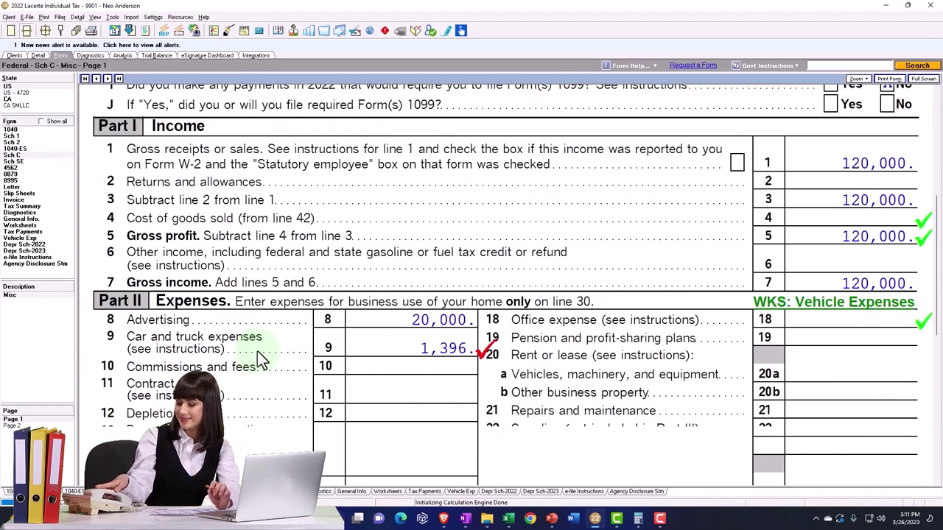
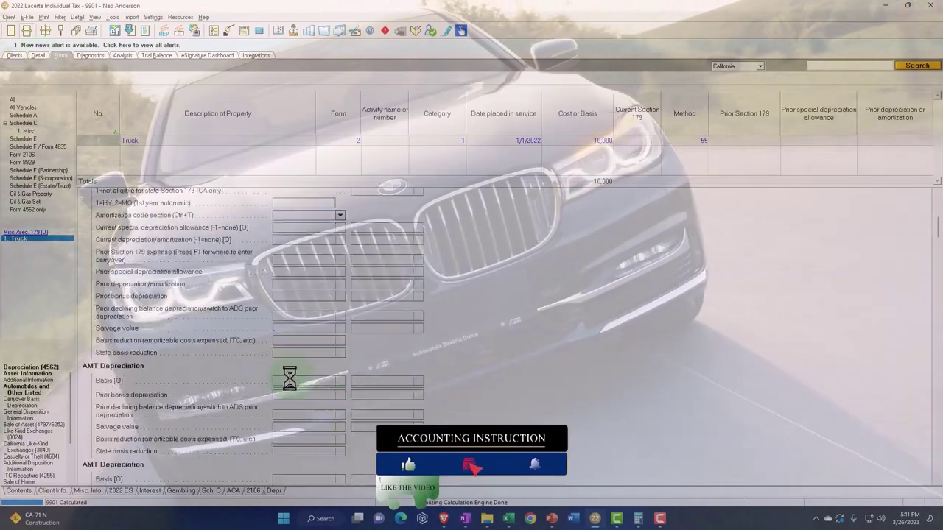
Force the standard mileage rate for the truck again with override 2 and check car and truck expenses on Schedule C
{"action": "scroll", "coordinate": [337, 373], "scroll_direction": "down", "scroll_amount": 10}
{"action": "type", "text": "2"}
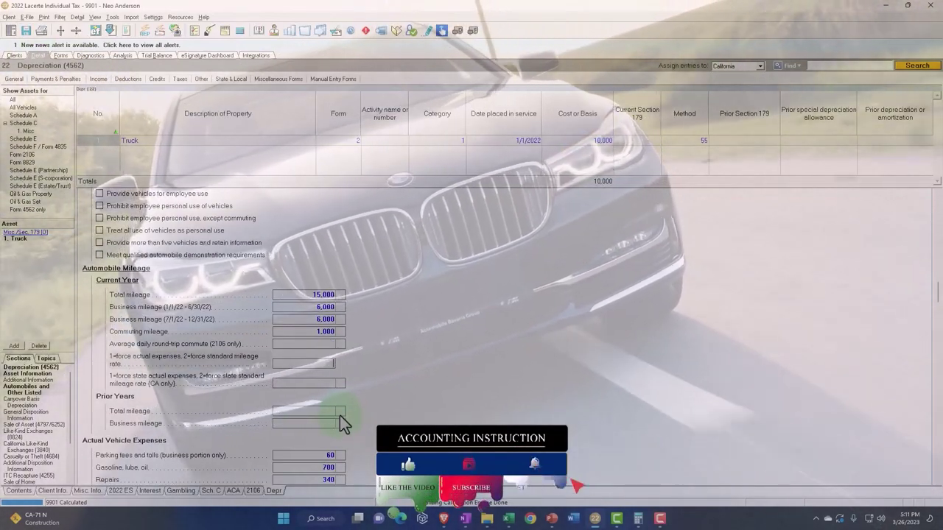
{"action": "left_click", "coordinate": [61, 56]}
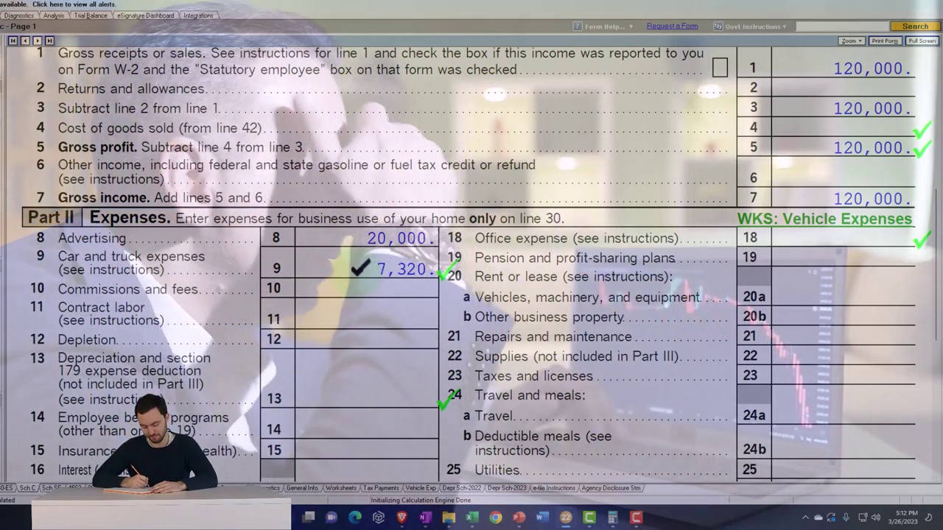
{"action": "left_click", "coordinate": [439, 282]}
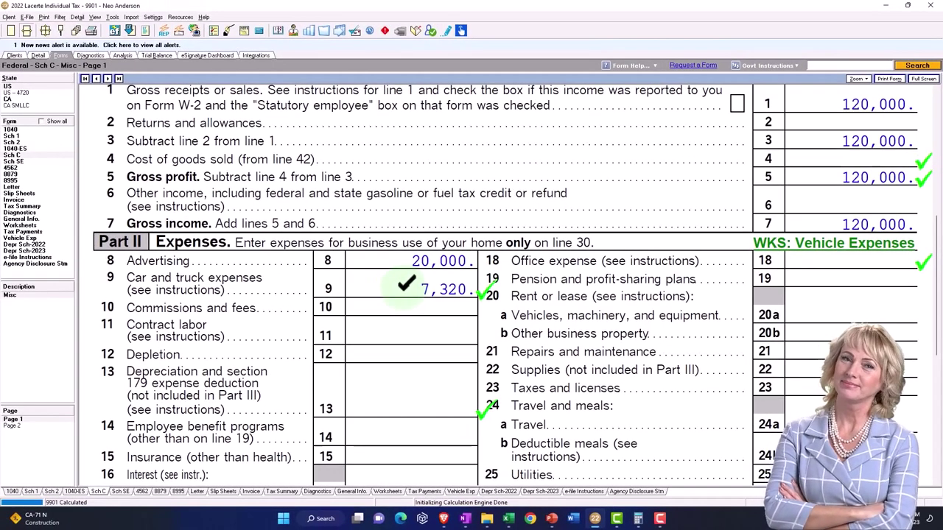
Clear the truck's override that forces the standard mileage rate and review Schedule C's vehicle deductions and net profit
{"action": "left_click", "coordinate": [38, 57]}
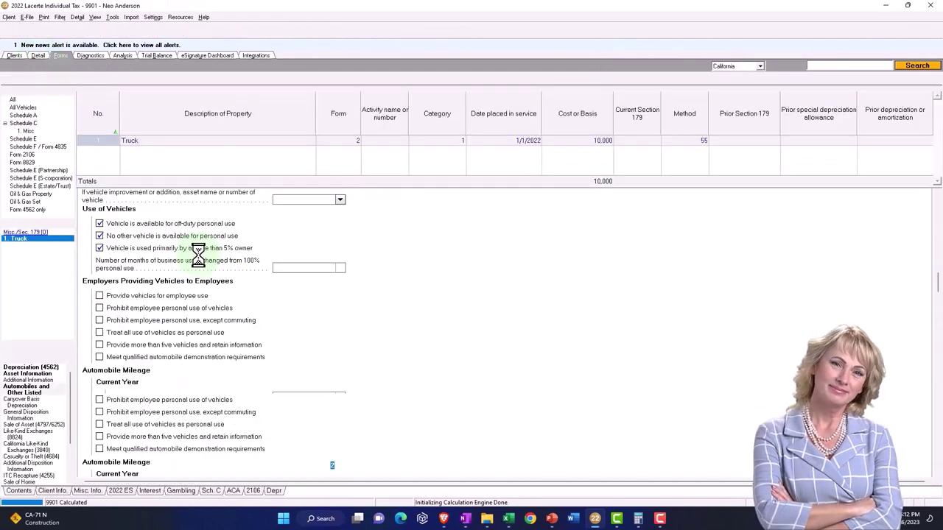
{"action": "scroll", "coordinate": [264, 384], "scroll_direction": "down", "scroll_amount": 2}
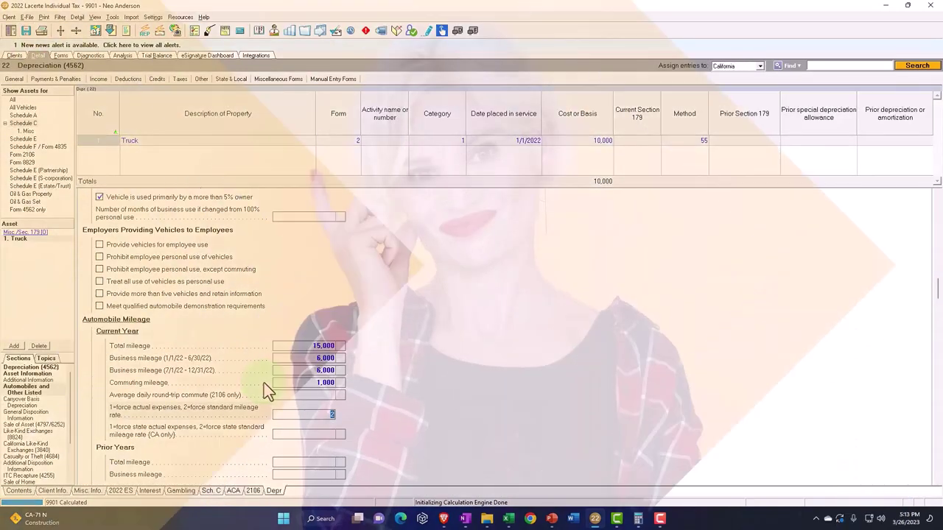
{"action": "key", "text": "BackSpace"}
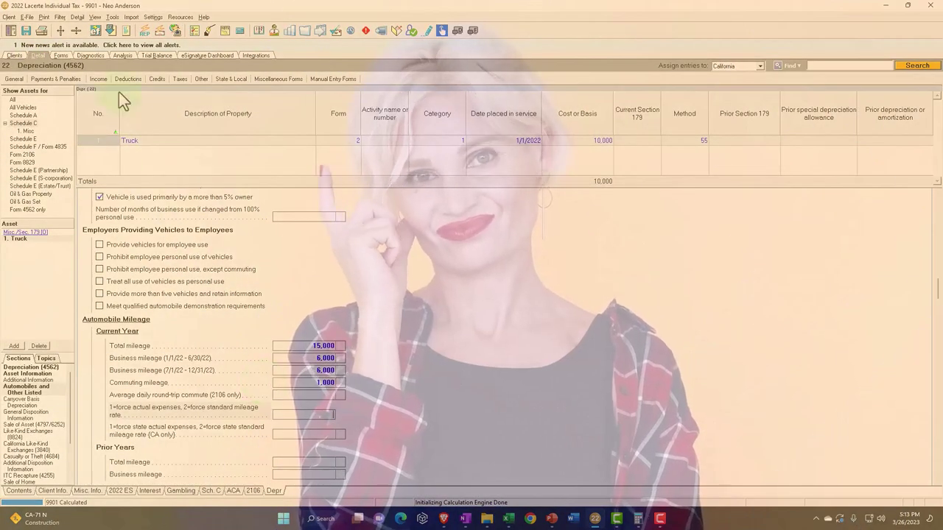
{"action": "left_click", "coordinate": [62, 56]}
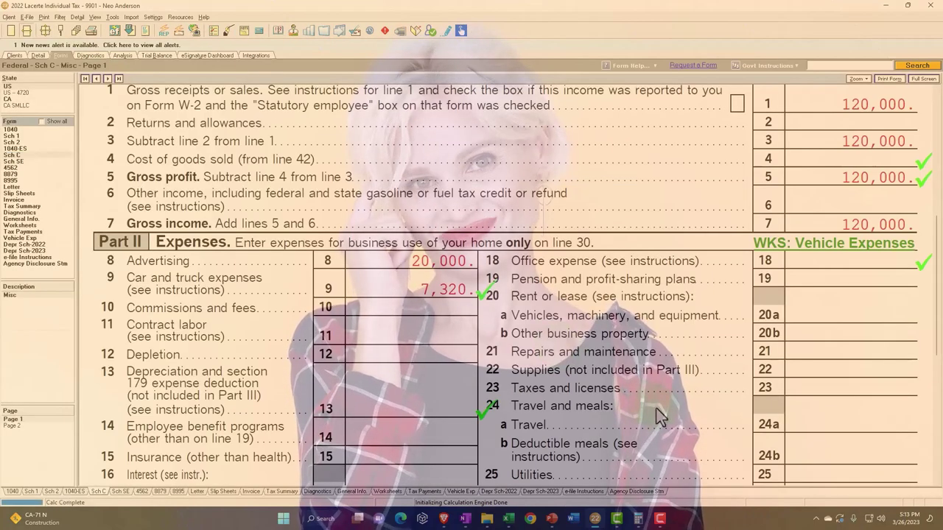
{"action": "scroll", "coordinate": [666, 414], "scroll_direction": "down", "scroll_amount": 6}
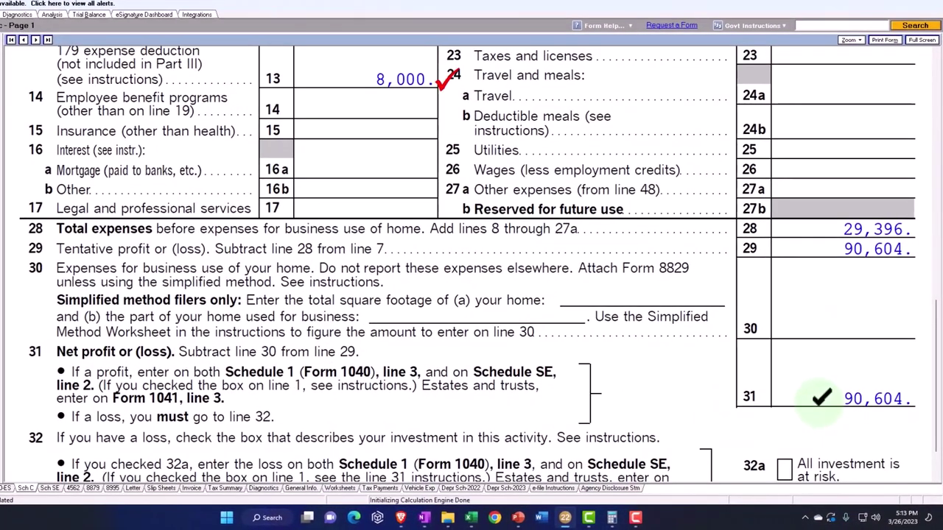
{"action": "scroll", "coordinate": [824, 398], "scroll_direction": "up", "scroll_amount": 5}
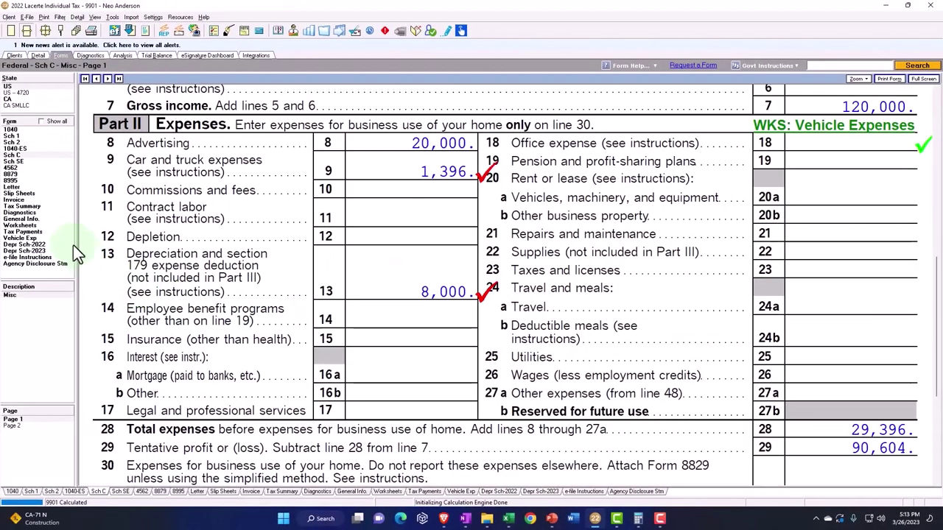
Check the refund amount and the marginal and effective tax rates on the federal income tax summary
{"action": "left_click", "coordinate": [28, 207]}
{"action": "scroll", "coordinate": [411, 357], "scroll_direction": "down", "scroll_amount": 5}
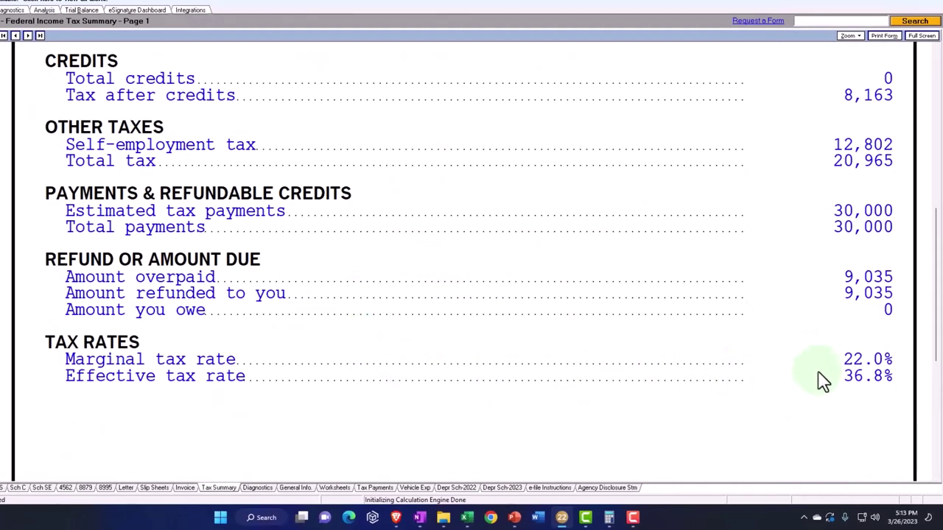
{"action": "scroll", "coordinate": [822, 380], "scroll_direction": "up", "scroll_amount": 5}
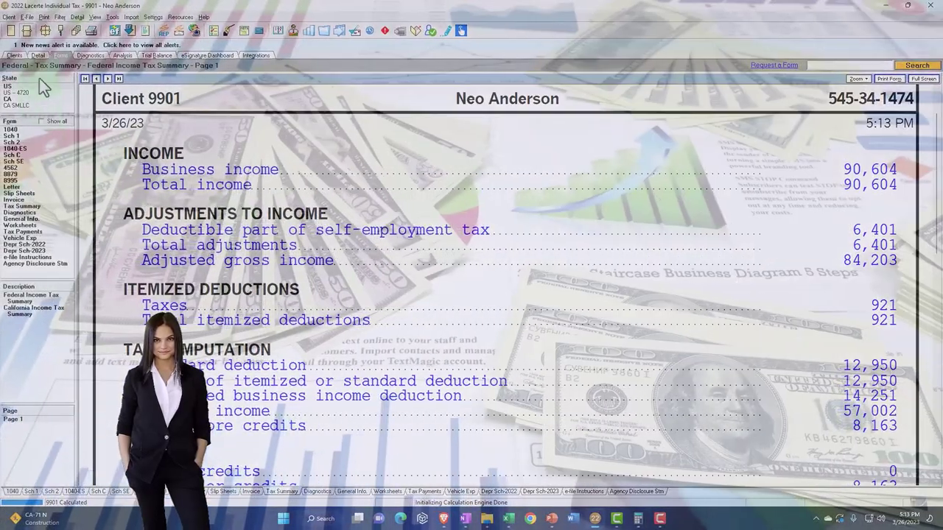
Set the advertising expense in the Schedule C business input to 80,000
{"action": "left_click", "coordinate": [36, 55]}
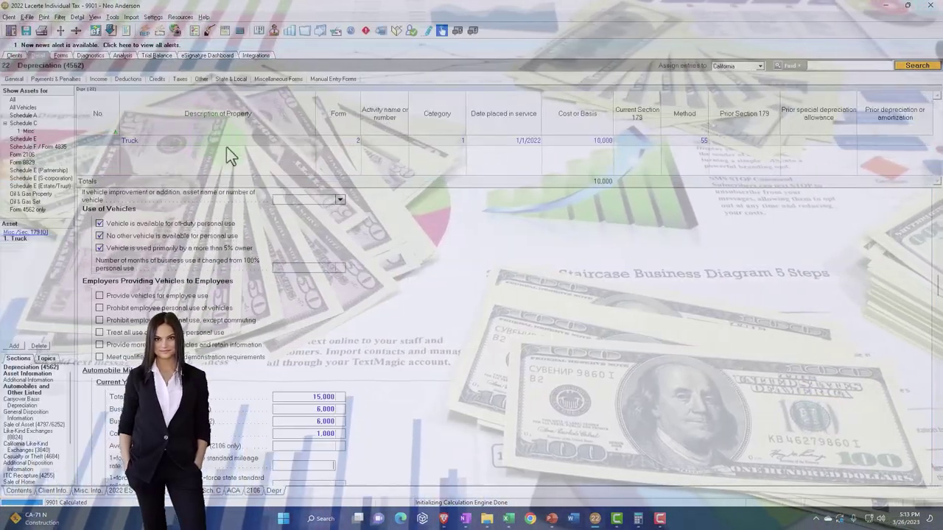
{"action": "left_click", "coordinate": [214, 491]}
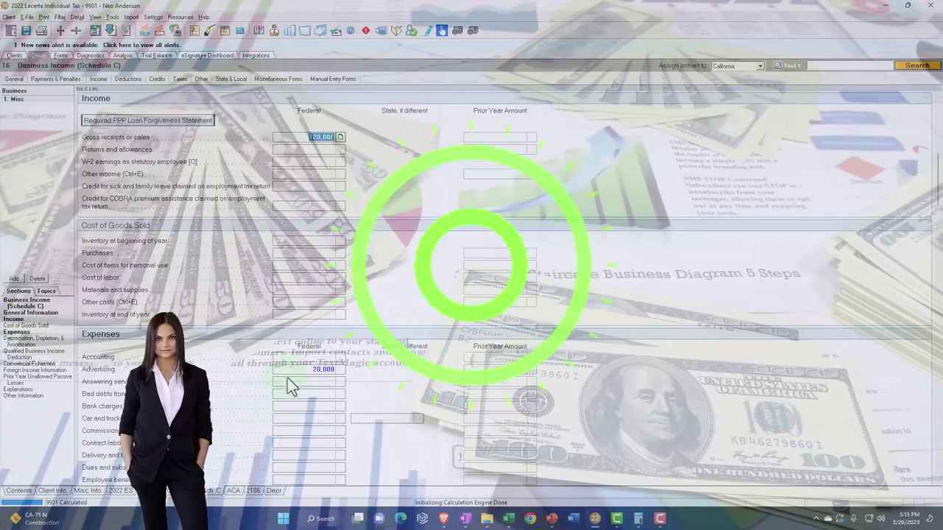
{"action": "left_click", "coordinate": [310, 368]}
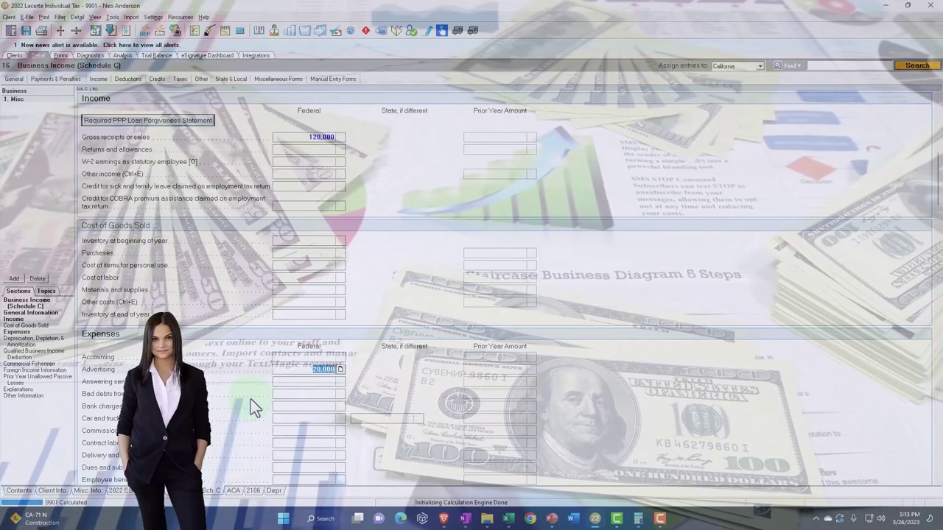
{"action": "type", "text": "80000"}
{"action": "key", "text": "Return"}
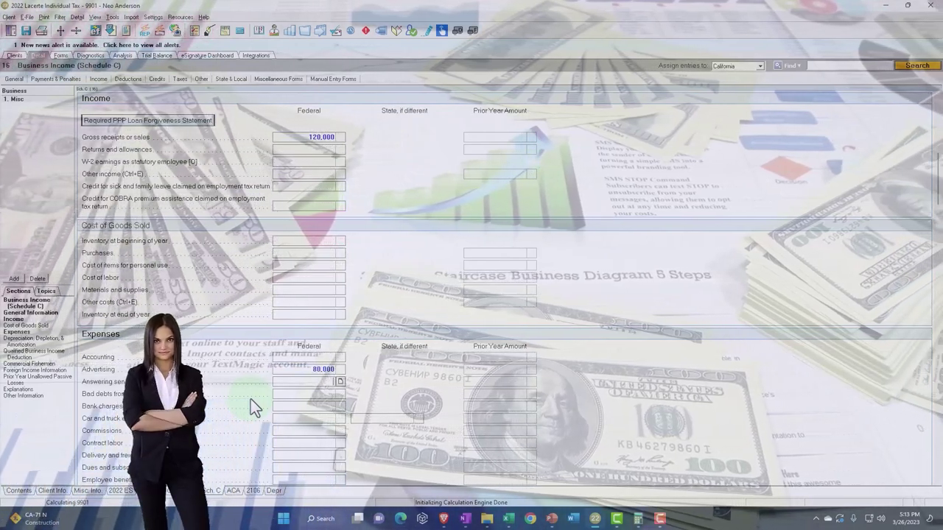
Examine the income and taxable income lines on Form 1040 and the tax rates on the federal tax summary
{"action": "left_click", "coordinate": [61, 55]}
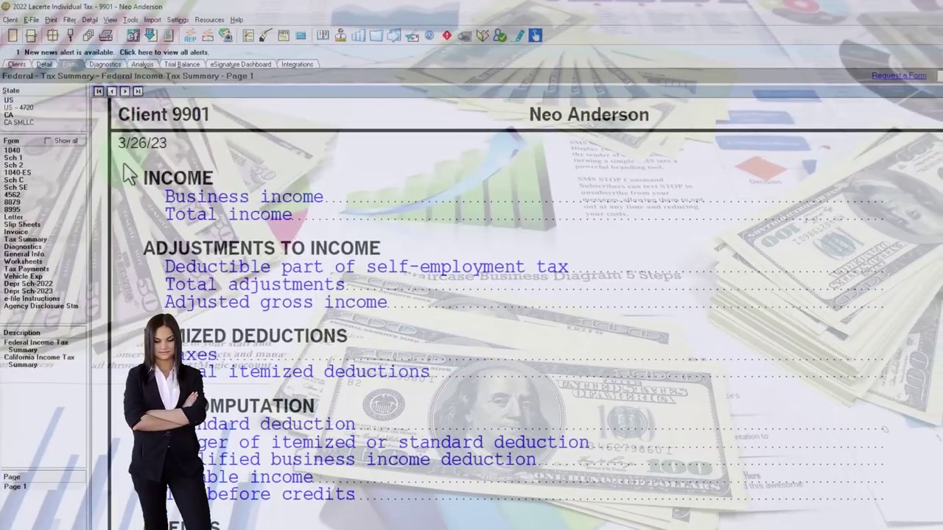
{"action": "left_click", "coordinate": [25, 150]}
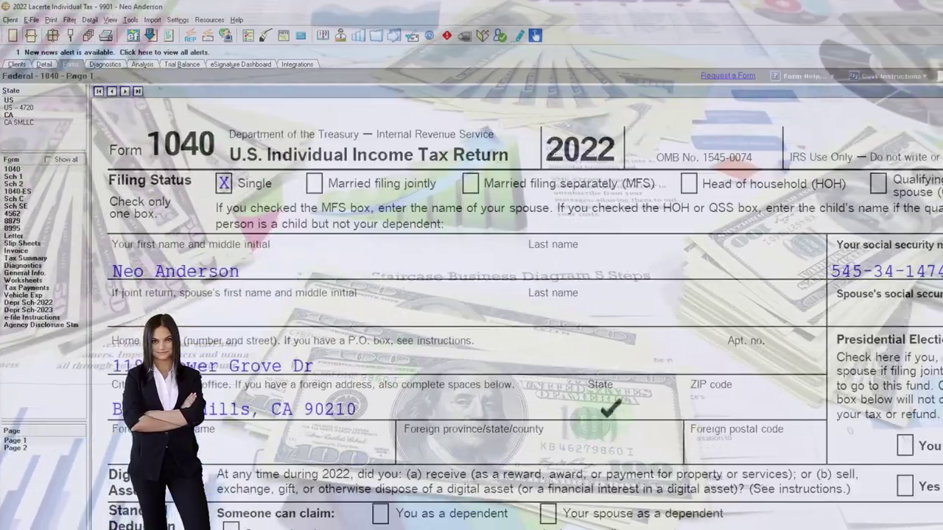
{"action": "scroll", "coordinate": [607, 414], "scroll_direction": "down", "scroll_amount": 15}
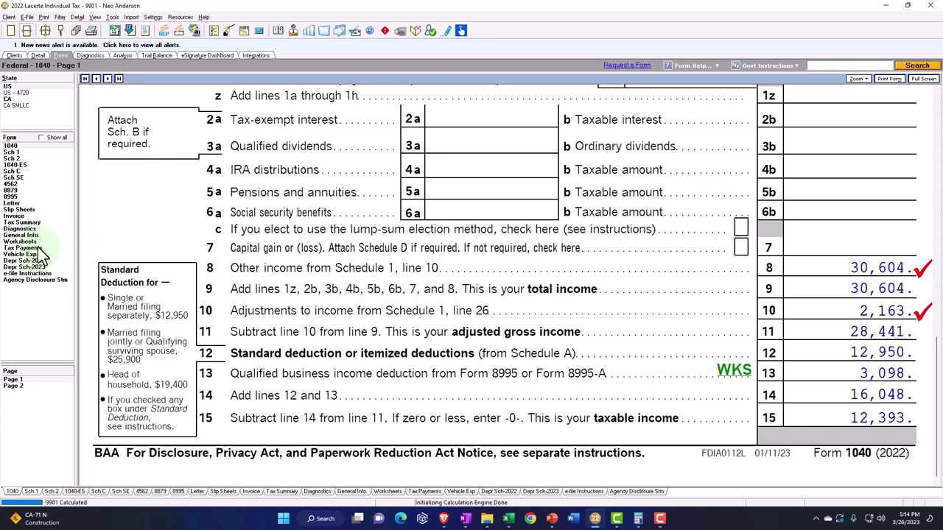
{"action": "left_click", "coordinate": [29, 224]}
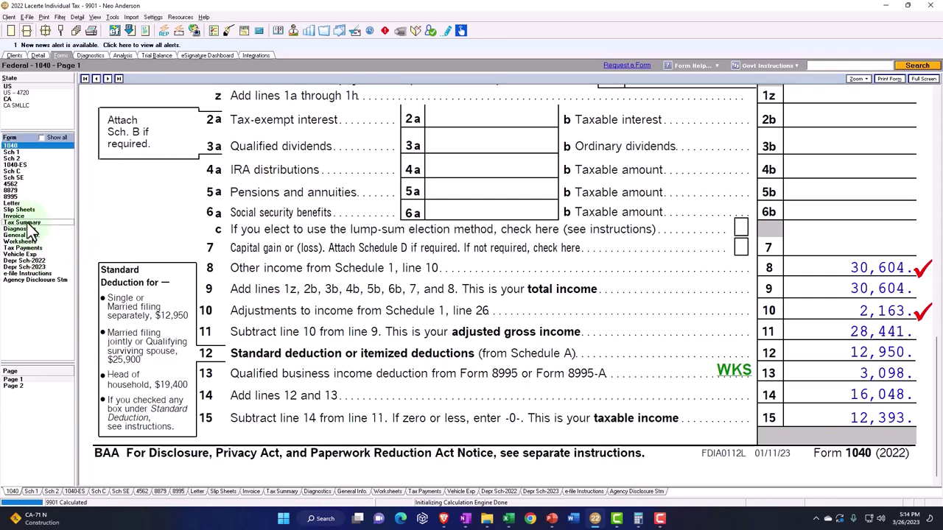
{"action": "scroll", "coordinate": [558, 330], "scroll_direction": "down", "scroll_amount": 10}
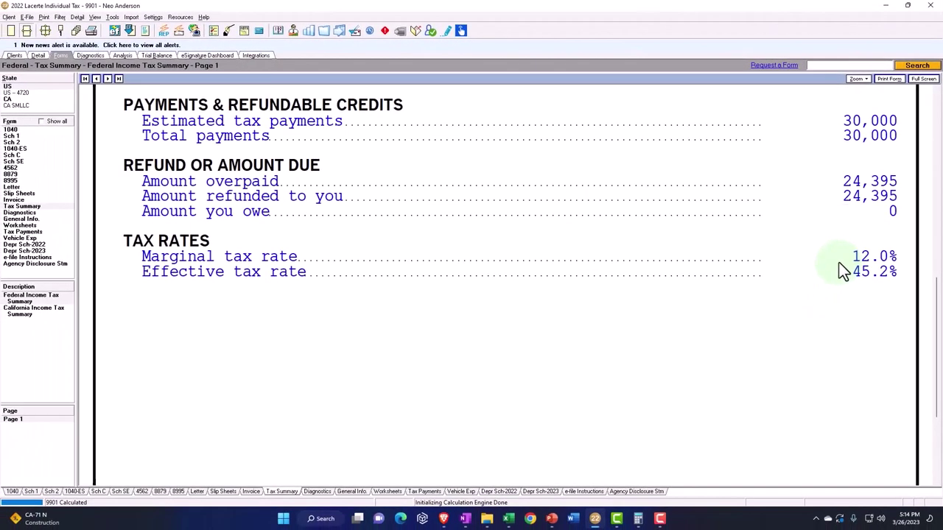
Set the advertising expense in the Schedule C business input back to 20,000
{"action": "left_click", "coordinate": [38, 56]}
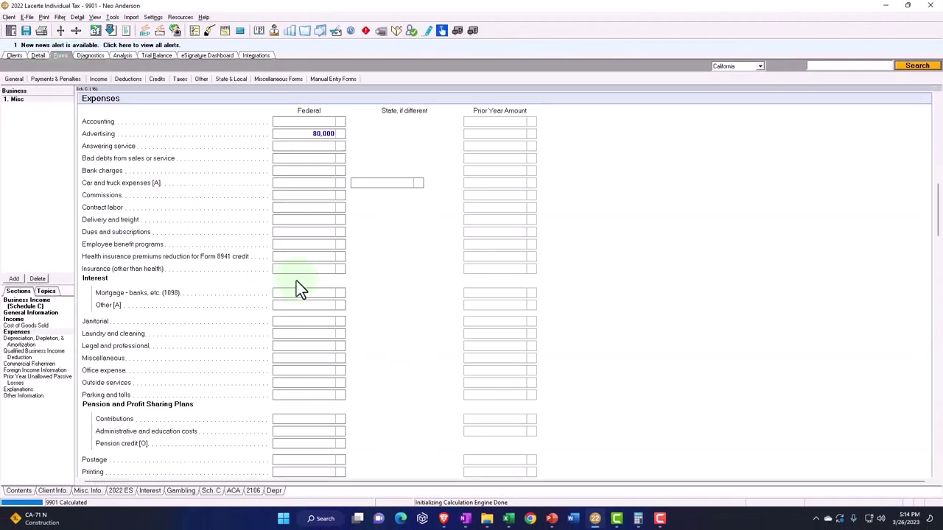
{"action": "left_click", "coordinate": [305, 133]}
{"action": "scroll", "coordinate": [315, 284], "scroll_direction": "up", "scroll_amount": 5}
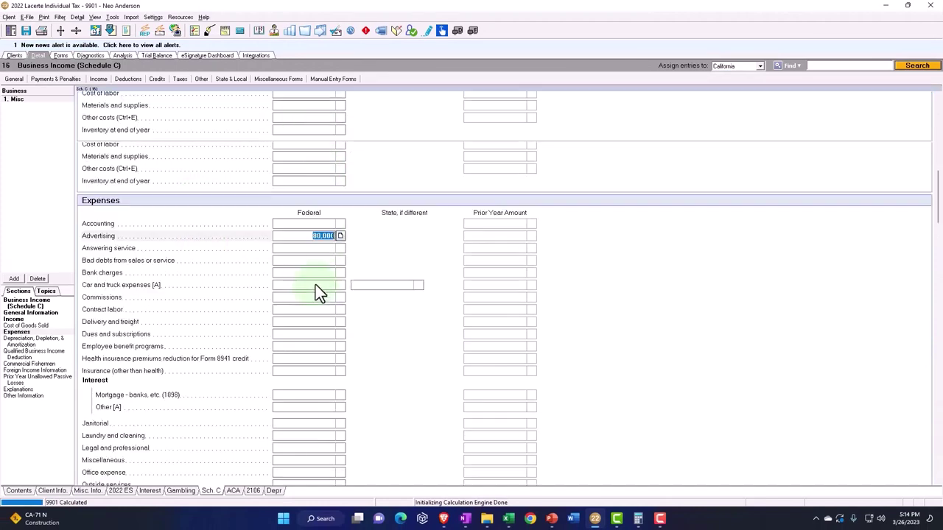
{"action": "type", "text": "200"}
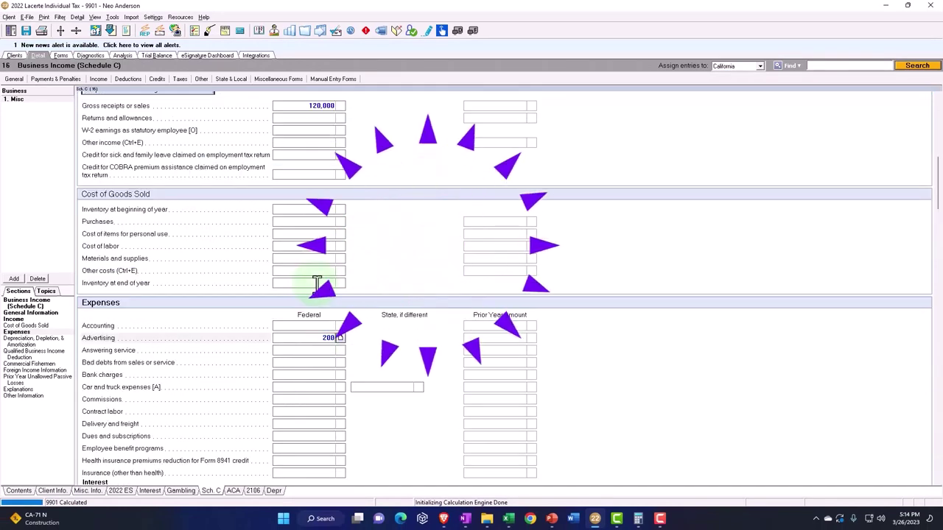
Review the federal tax summary's rates and Schedule C's expenses, truck depreciation and net profit
{"action": "left_click", "coordinate": [61, 56]}
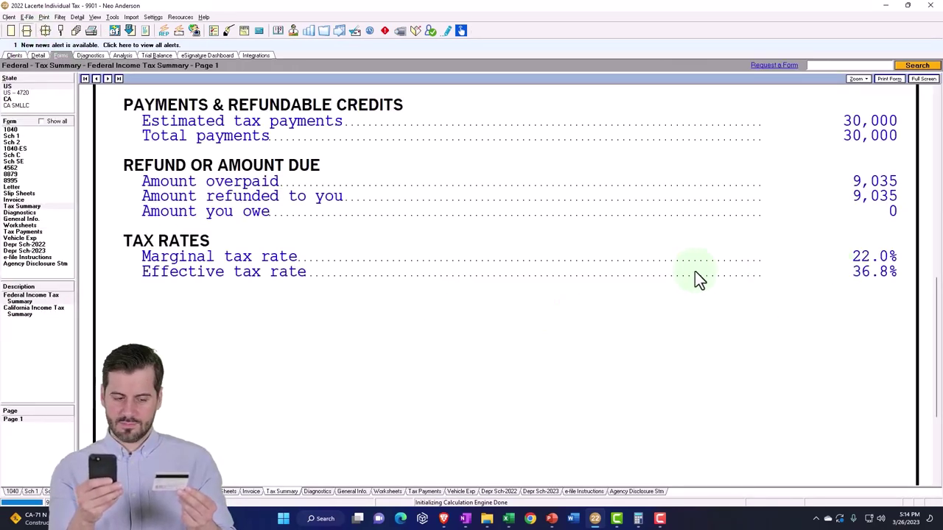
{"action": "left_click", "coordinate": [11, 155]}
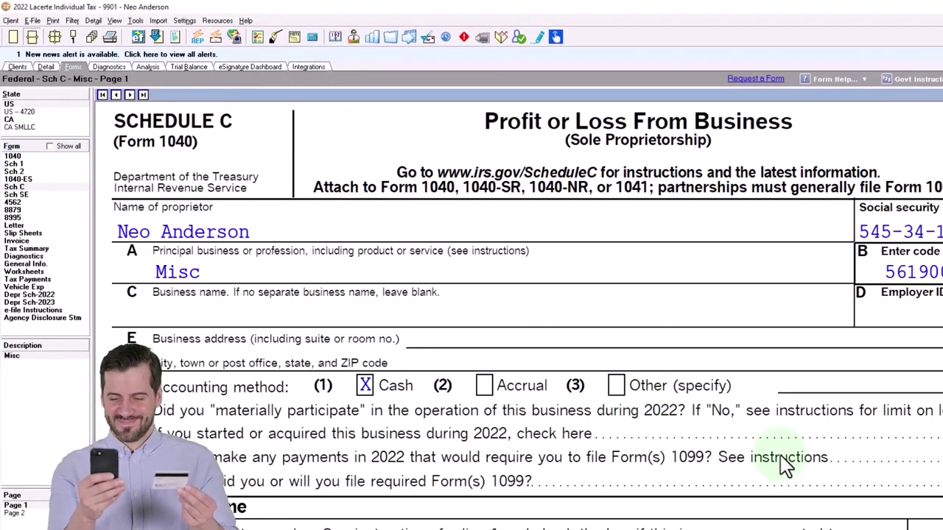
{"action": "scroll", "coordinate": [780, 455], "scroll_direction": "down", "scroll_amount": 5}
{"action": "scroll", "coordinate": [788, 462], "scroll_direction": "down", "scroll_amount": 7}
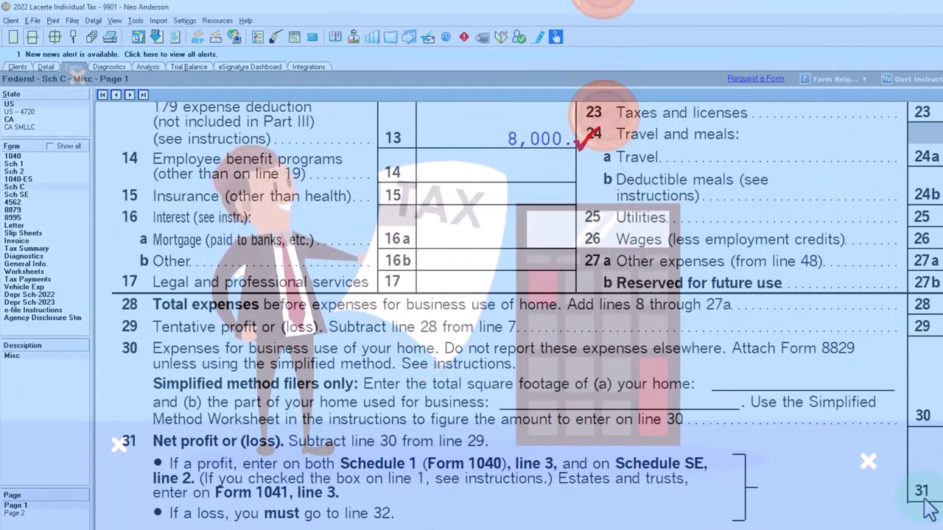
{"action": "scroll", "coordinate": [930, 508], "scroll_direction": "up", "scroll_amount": 5}
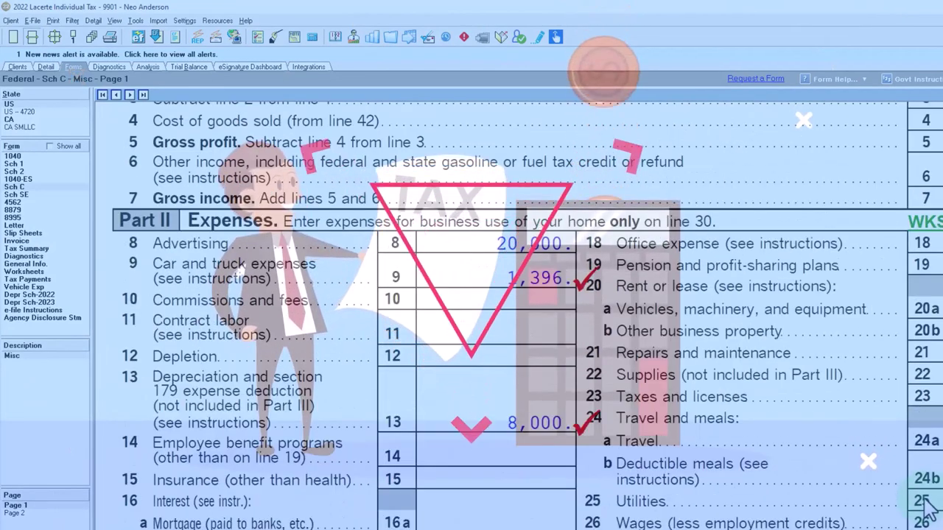